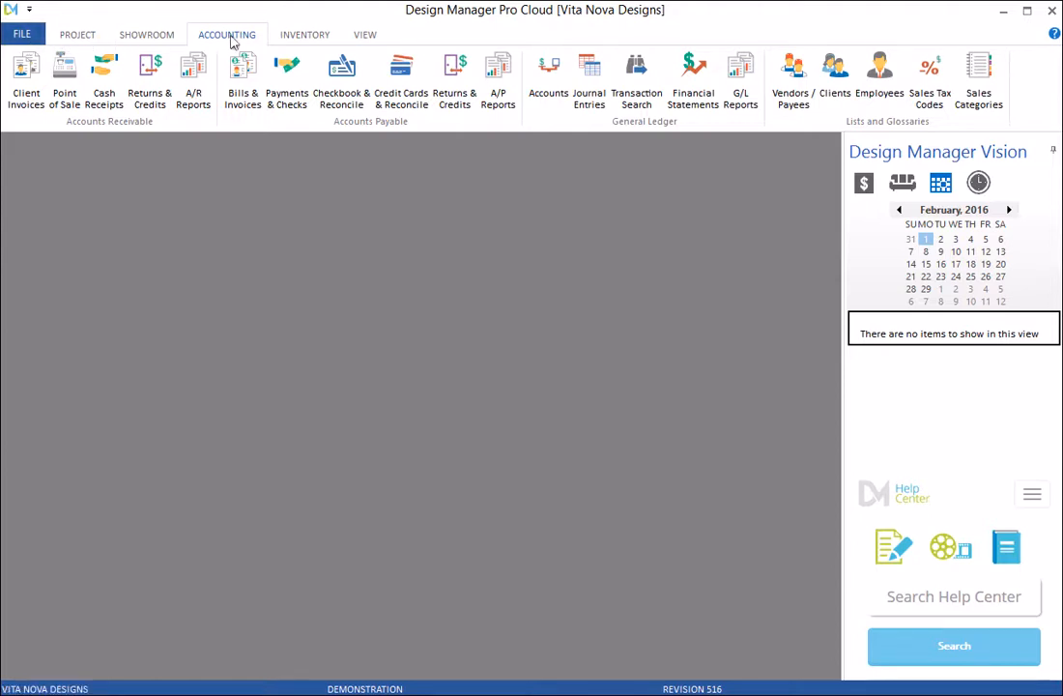
# Start a new client invoice for project CAR03.
pyautogui.click(26, 97)
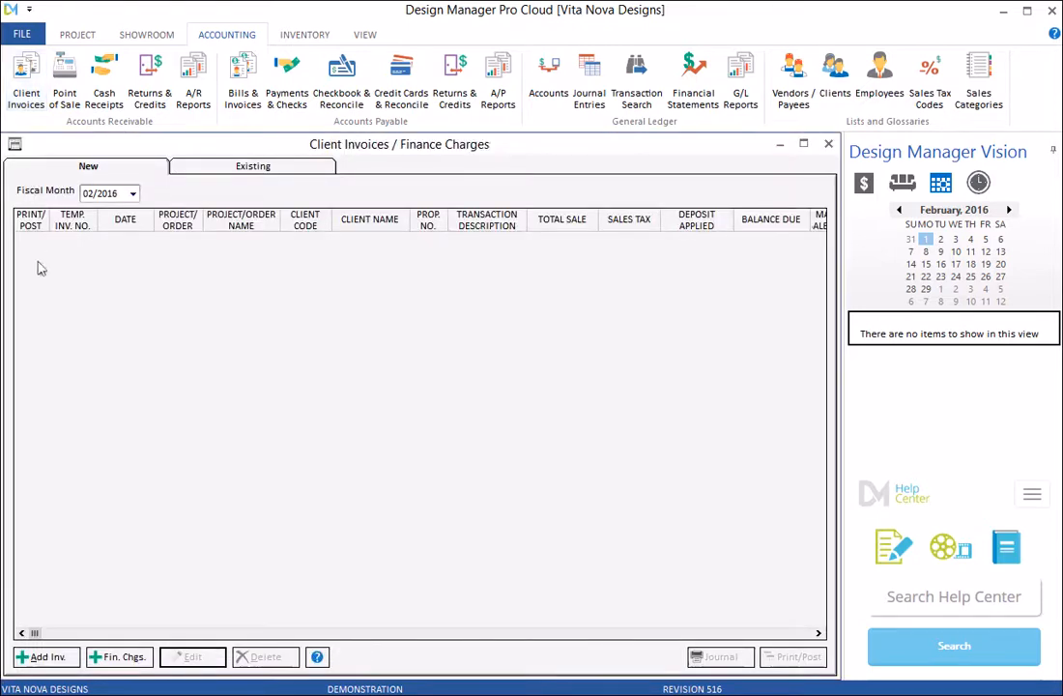
pyautogui.click(46, 656)
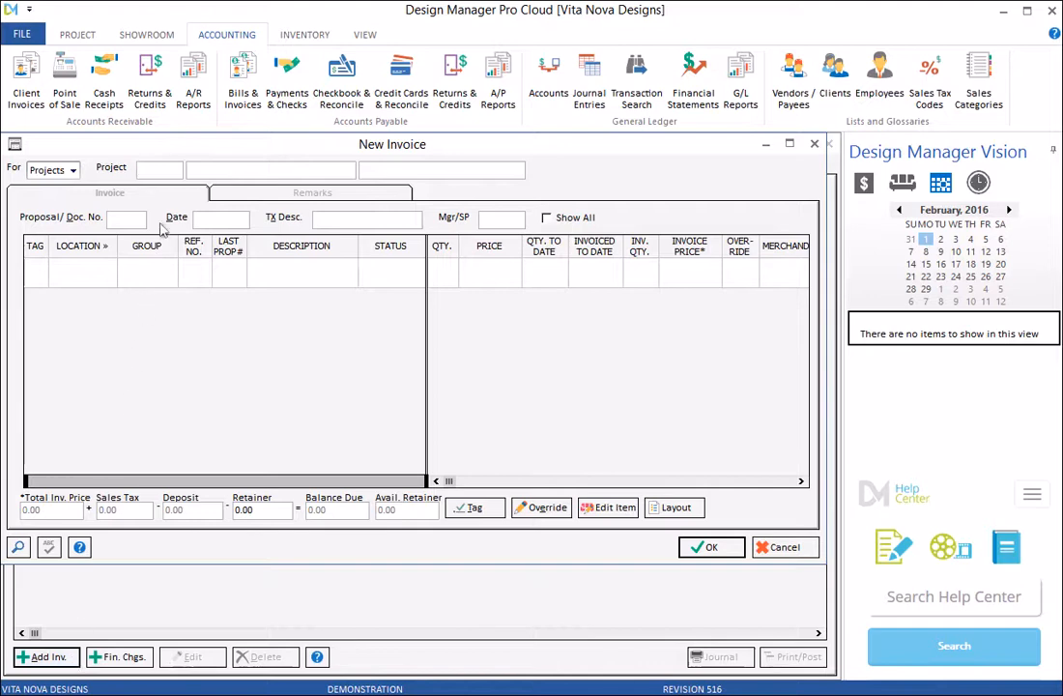
pyautogui.write('CAR03')
pyautogui.press('Tab')
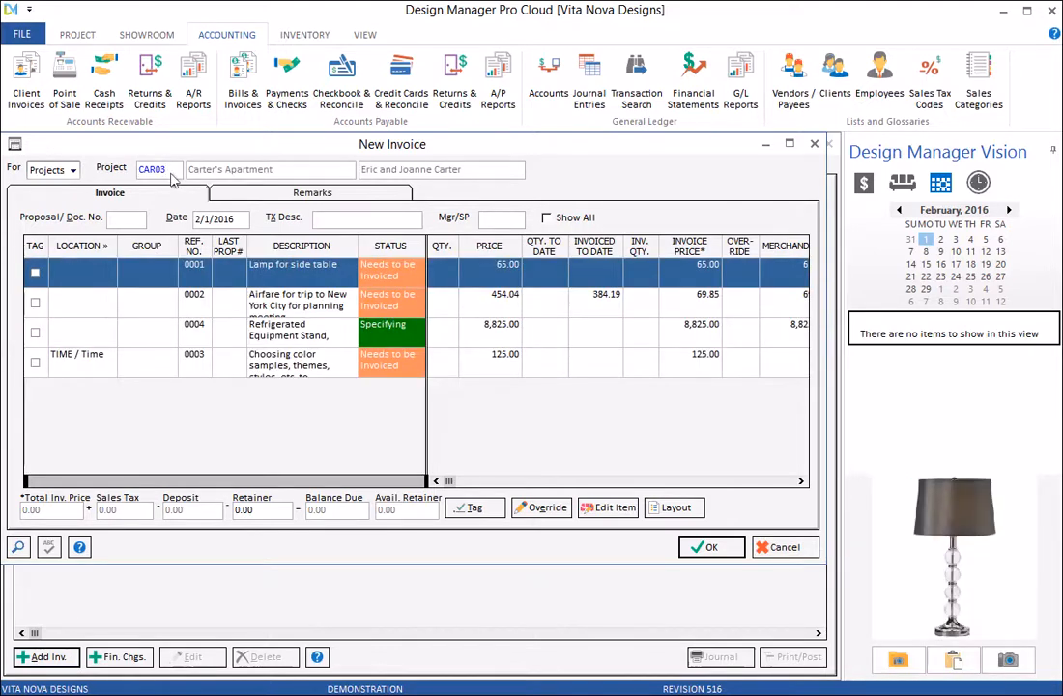
# Show all items, tag the Large Rectangle Hanging Capiz Pendant (0006), and open its price override.
pyautogui.click(546, 218)
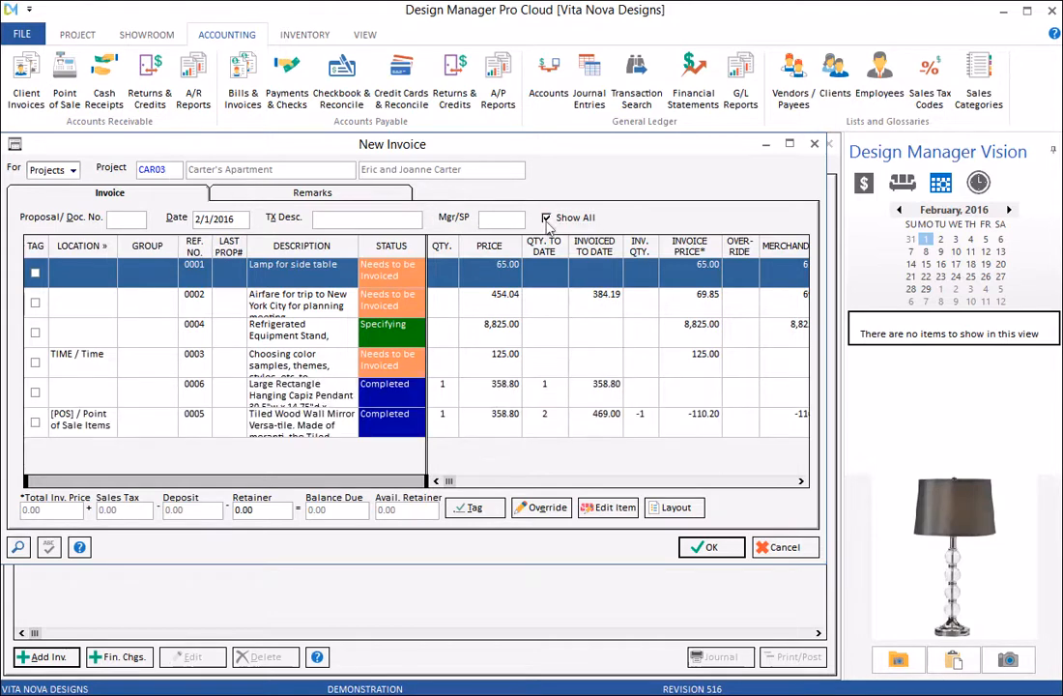
pyautogui.click(509, 398)
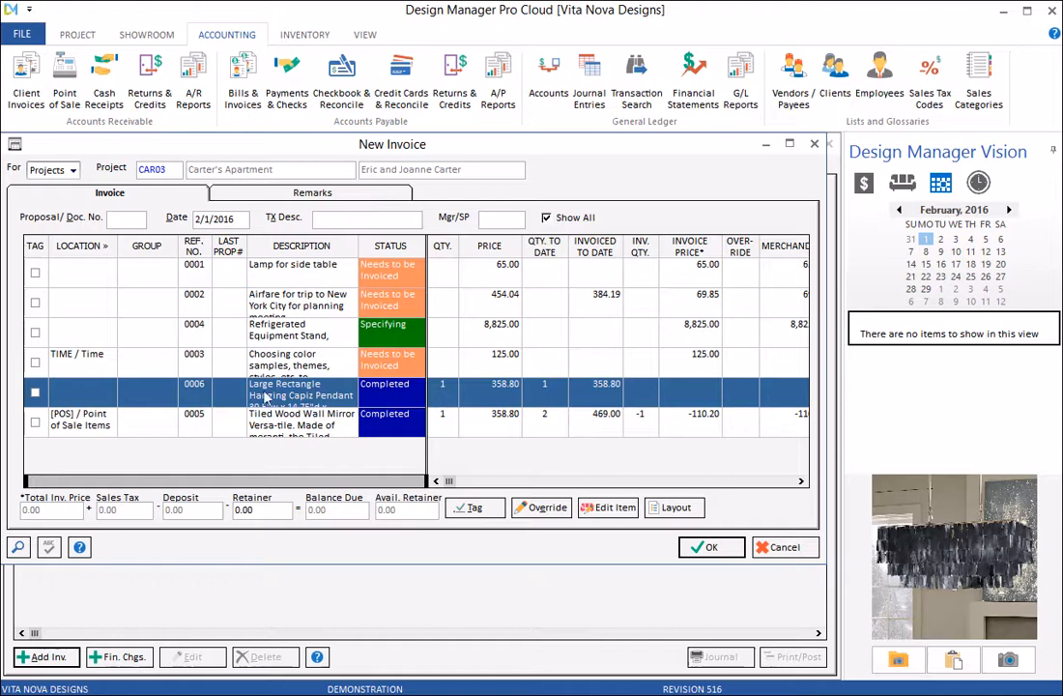
pyautogui.click(35, 394)
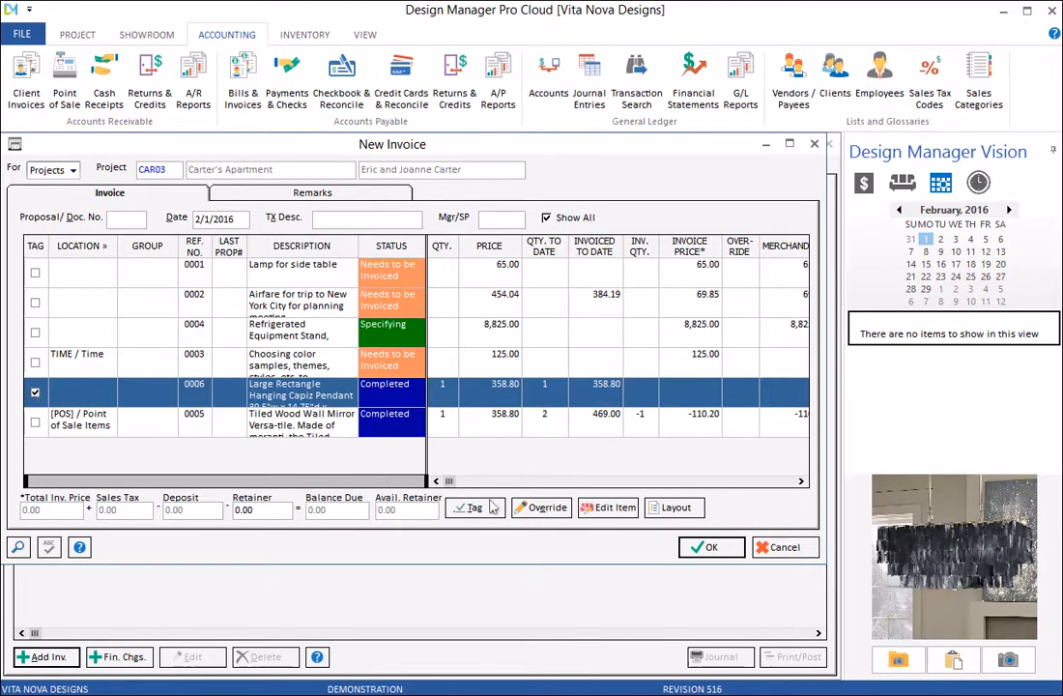
pyautogui.click(555, 514)
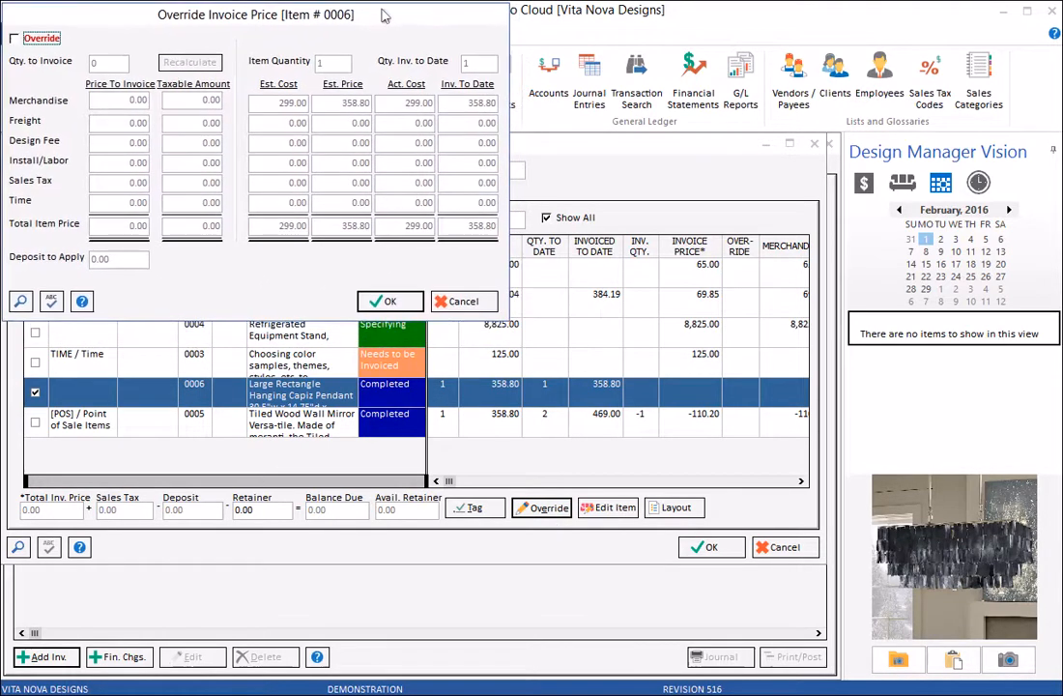
# Turn on override and set both merchandise price to invoice and taxable amount to -358.80.
pyautogui.click(14, 39)
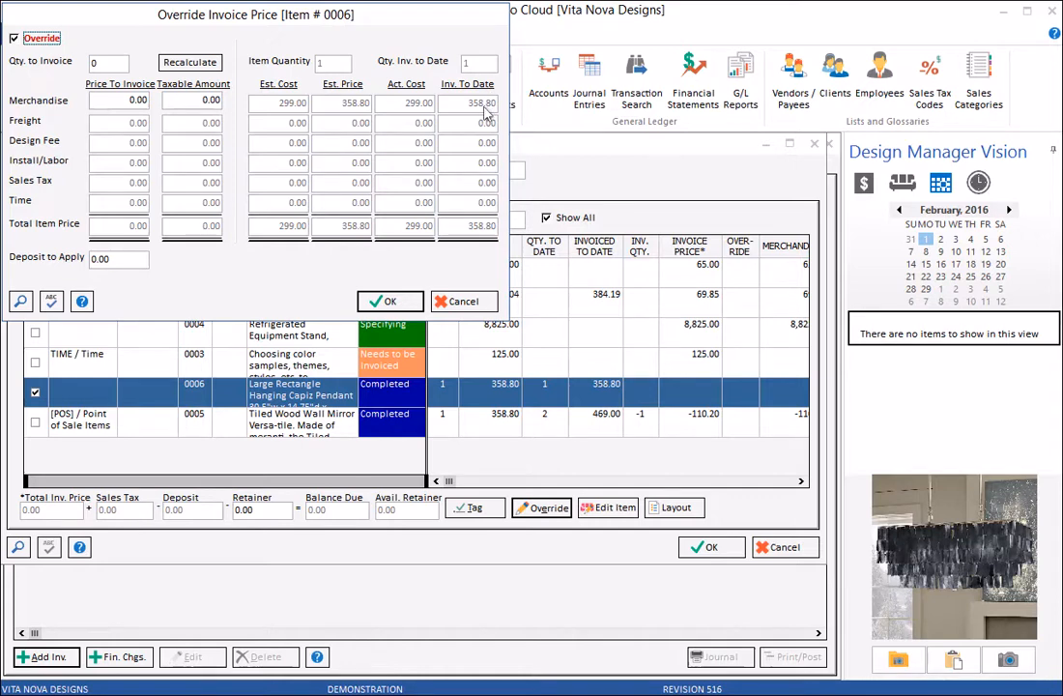
pyautogui.click(115, 99)
pyautogui.moveTo(115, 100); pyautogui.dragTo(173, 97)
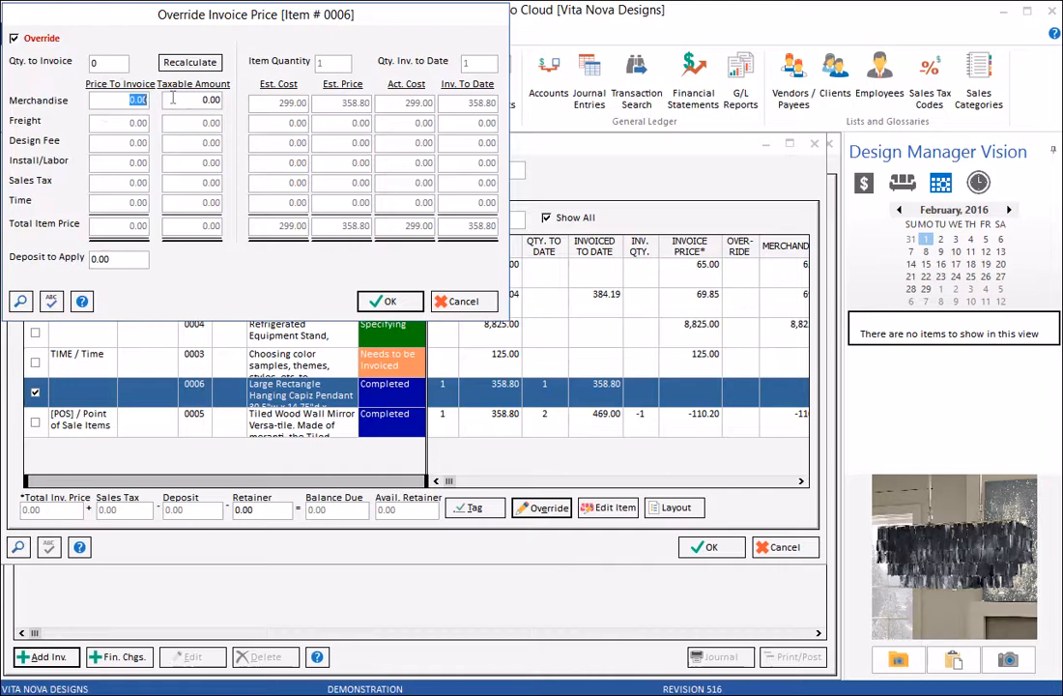
pyautogui.write('-358')
pyautogui.write('.8')
pyautogui.press('Tab')
pyautogui.write('-358.8')
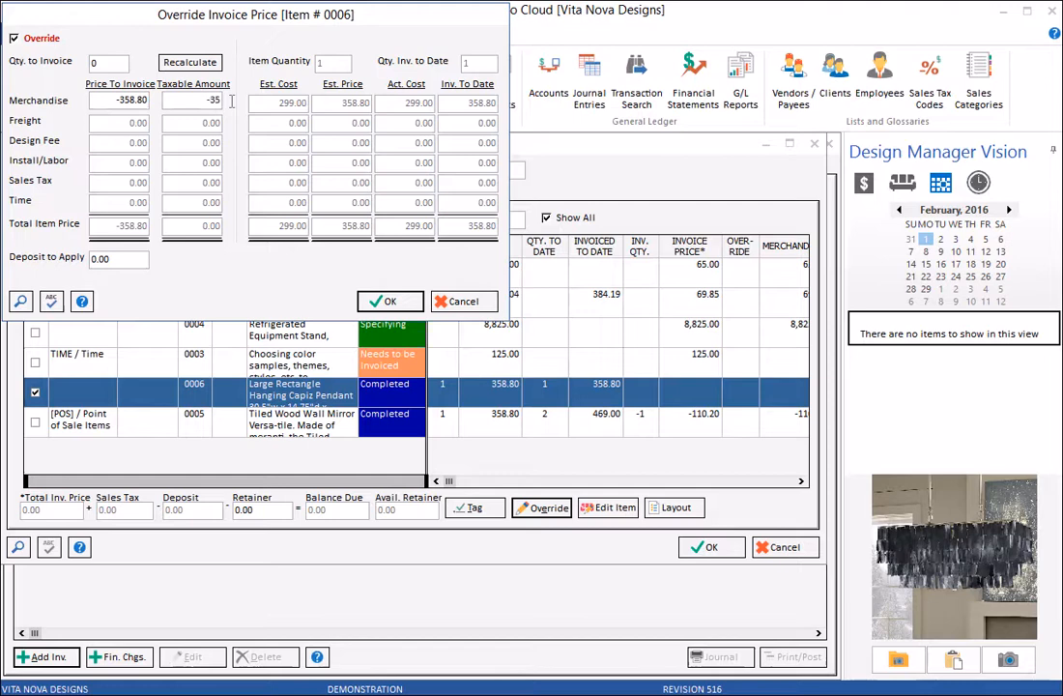
pyautogui.press('Tab')
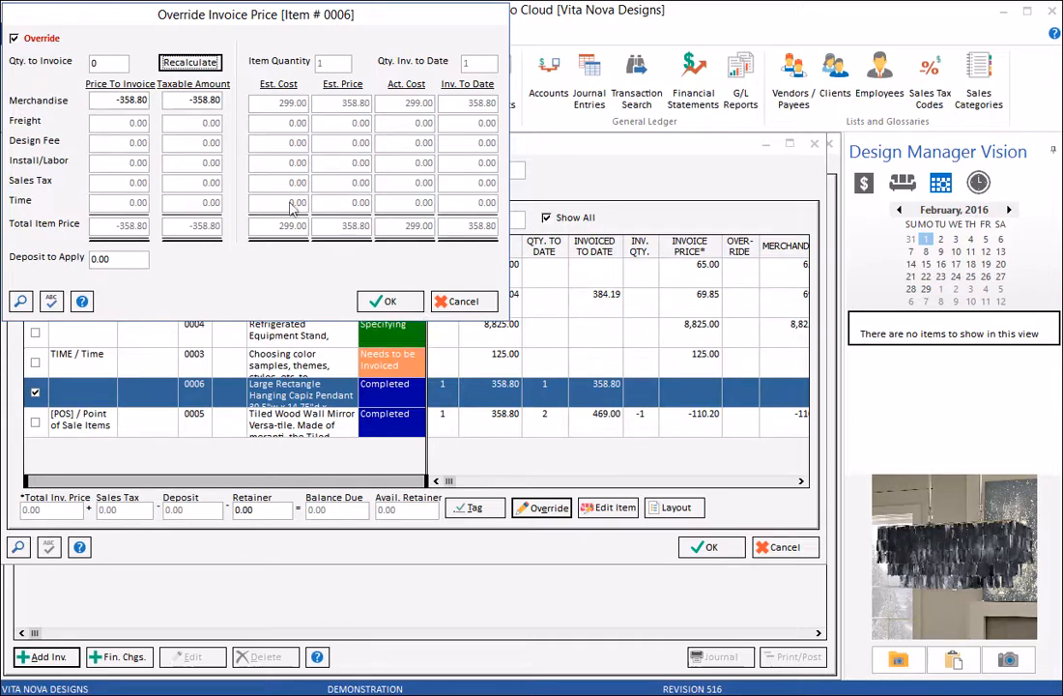
# Set the pendant's quantity to invoice to -1 and save the override.
pyautogui.doubleClick(114, 63)
pyautogui.write('-1')
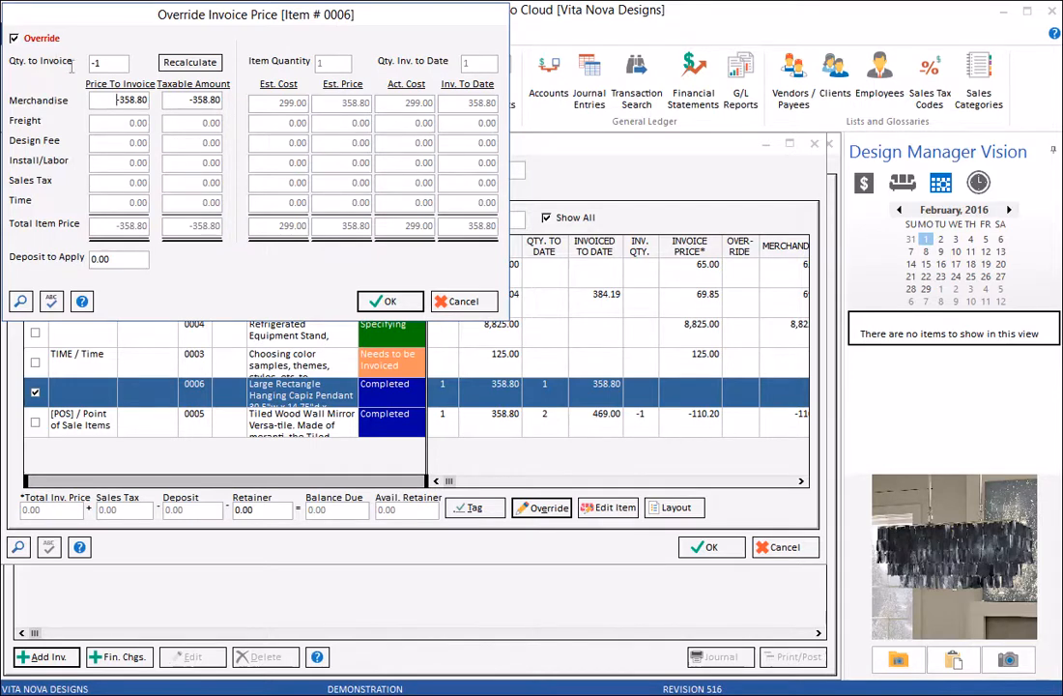
pyautogui.click(420, 305)
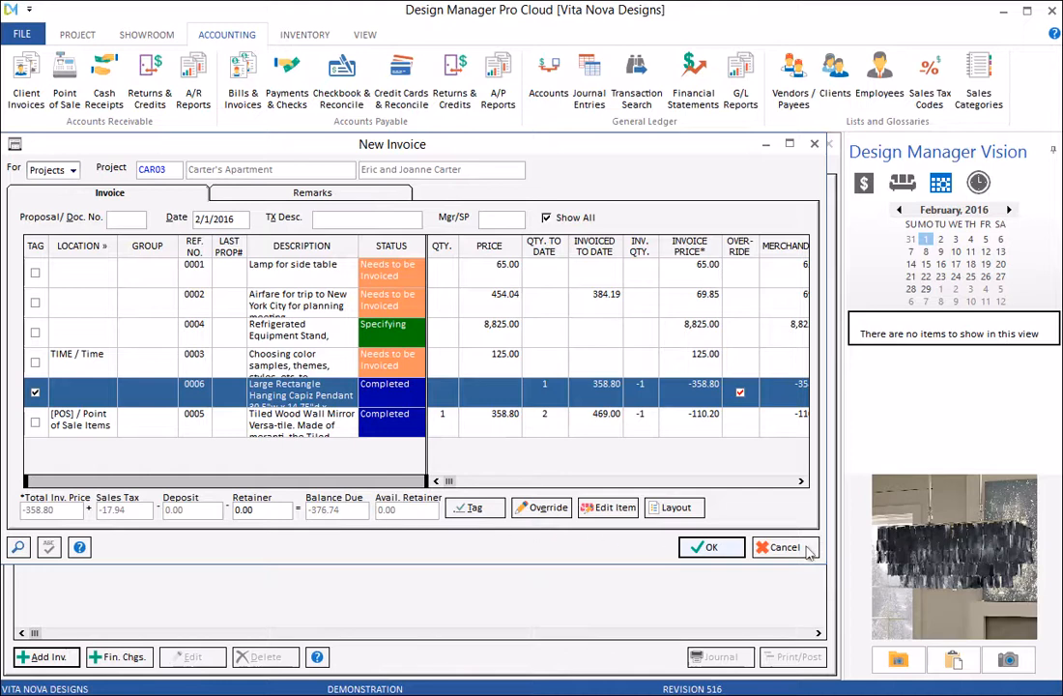
# Save the new CAR03 invoice and open the Returns & Credits form.
pyautogui.click(705, 548)
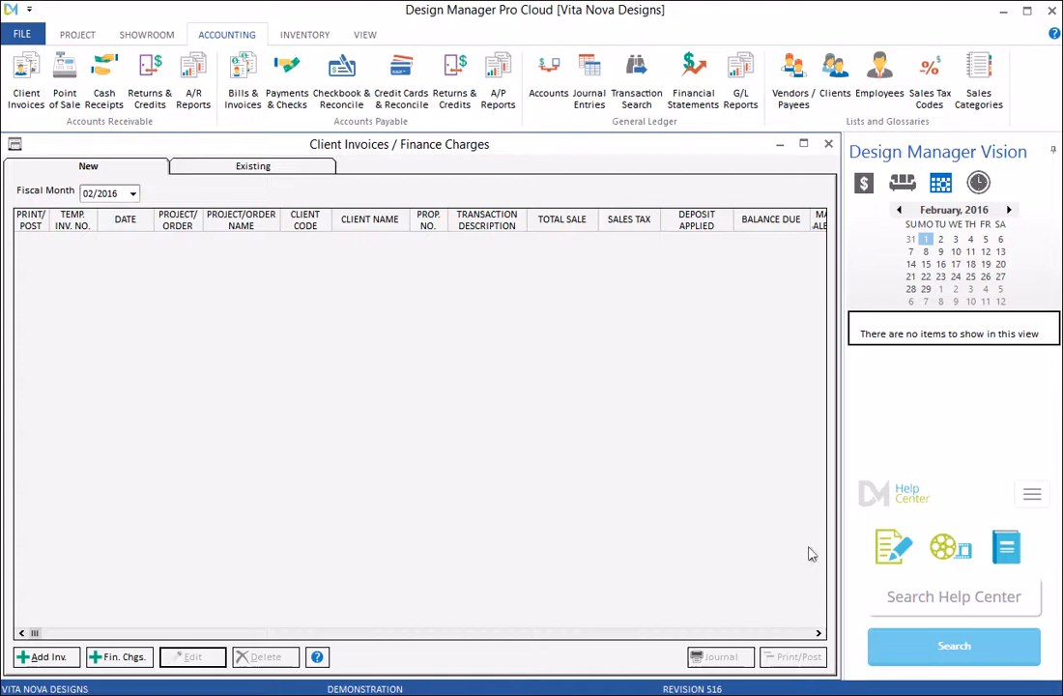
pyautogui.click(171, 111)
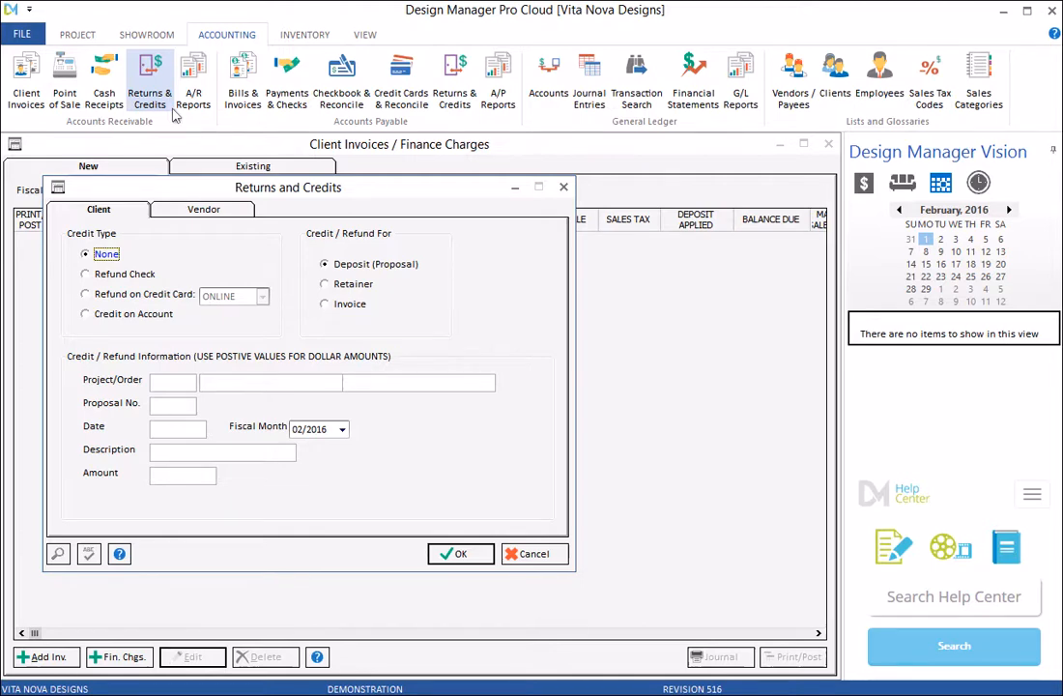
# Make the credit an invoice refund check for project CAR03.
pyautogui.click(152, 280)
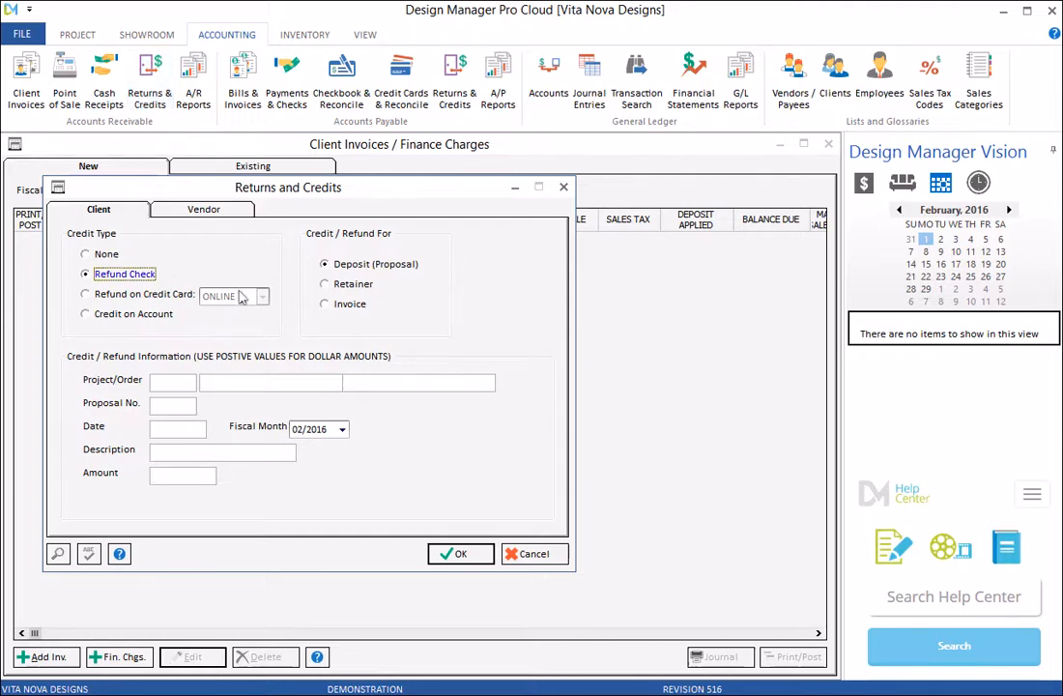
pyautogui.click(360, 307)
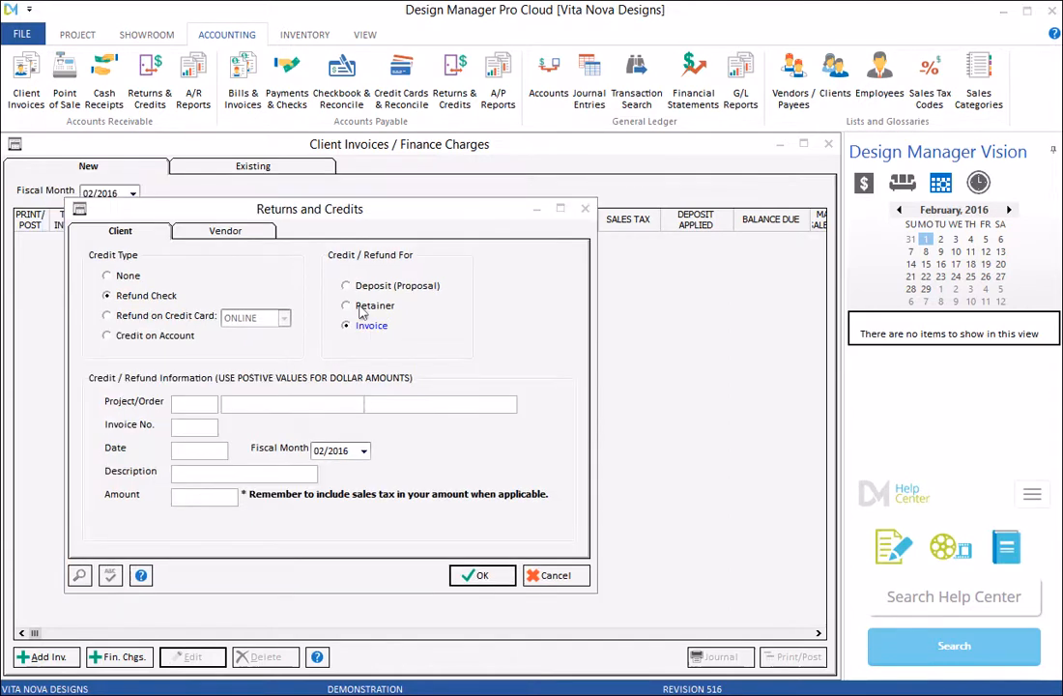
pyautogui.click(203, 403)
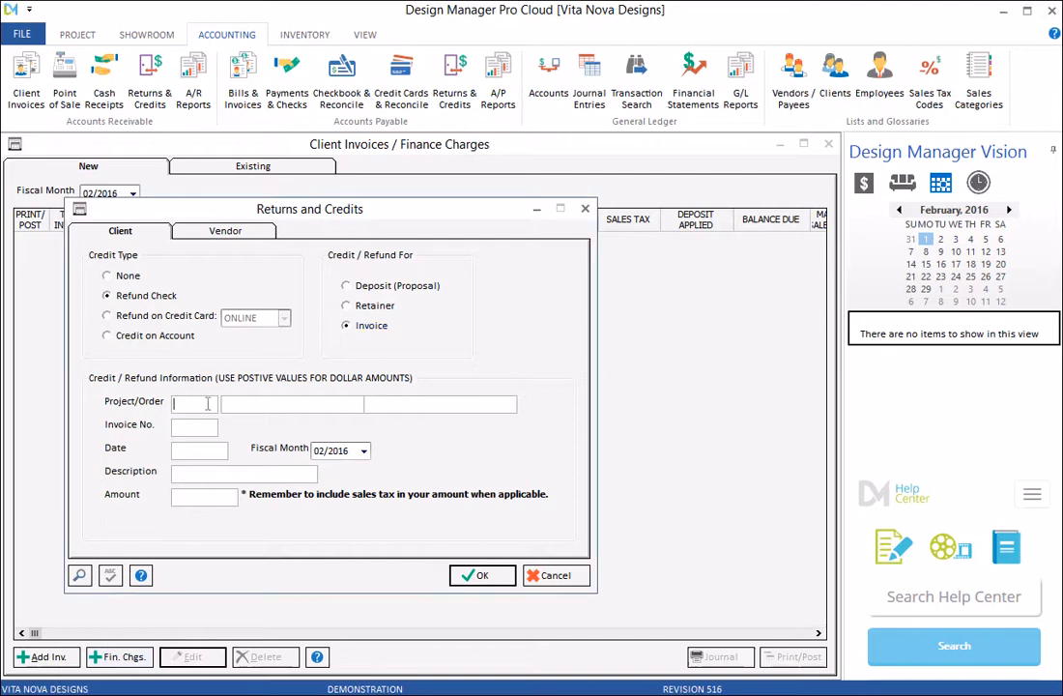
pyautogui.write('CAR03')
pyautogui.press('Tab')
# Enter invoice 10049, date 2/1/2016, 'pendant returned', amount 376.74, and submit the return.
pyautogui.write('10049')
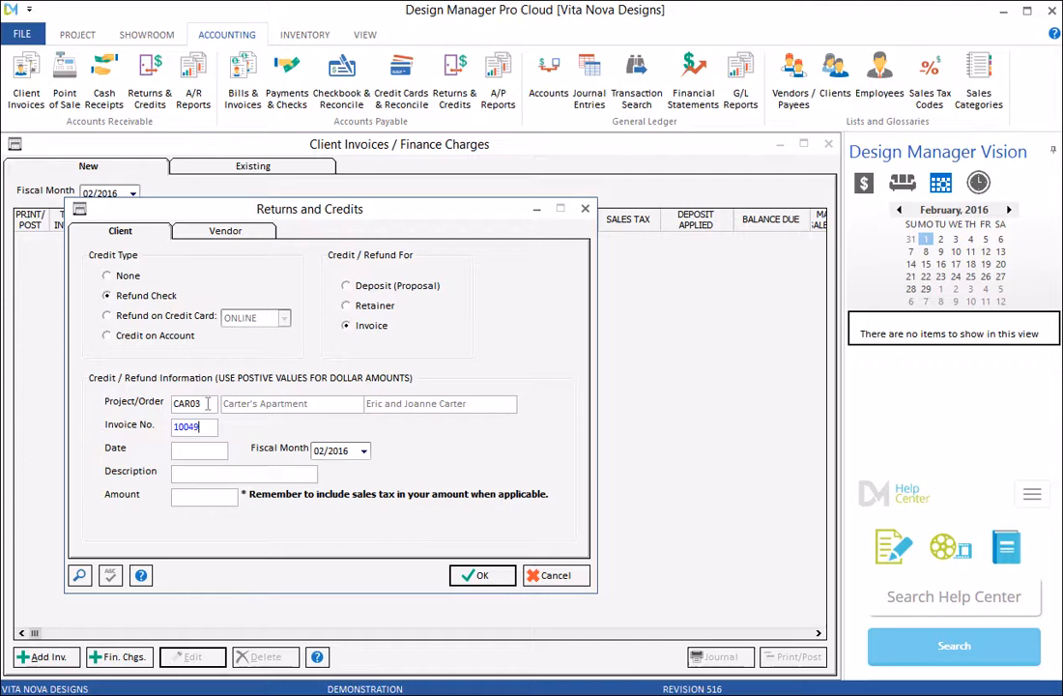
pyautogui.press('Tab')
pyautogui.write('2/1/20')
pyautogui.write('16')
pyautogui.click(209, 474)
pyautogui.write('penda')
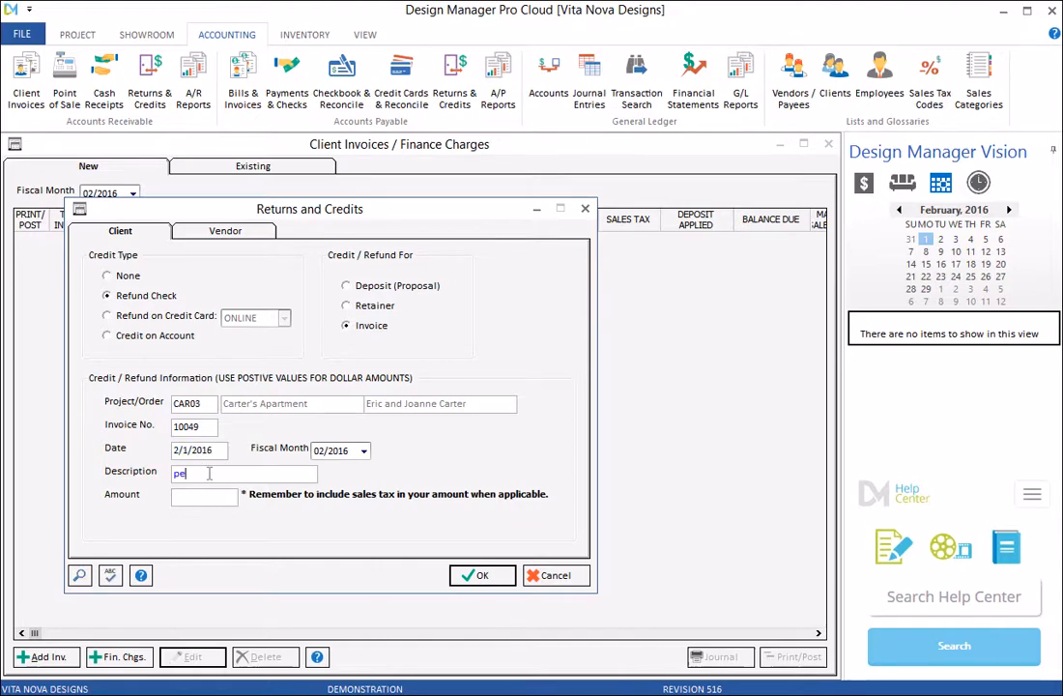
pyautogui.write('nt returned')
pyautogui.click(221, 502)
pyautogui.write('376.74')
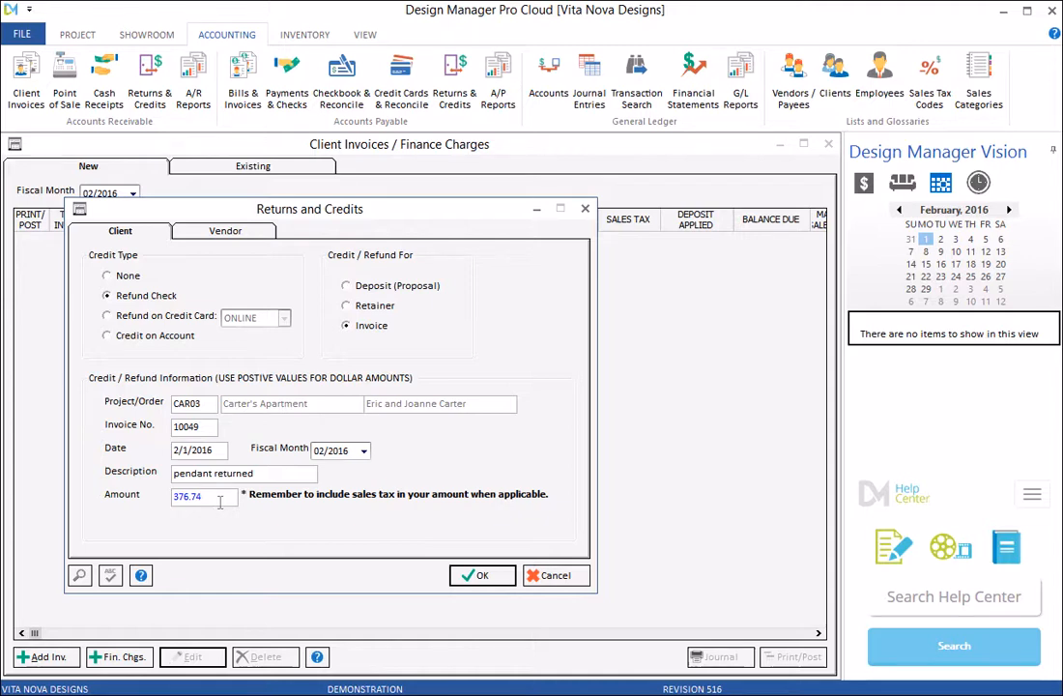
pyautogui.click(480, 576)
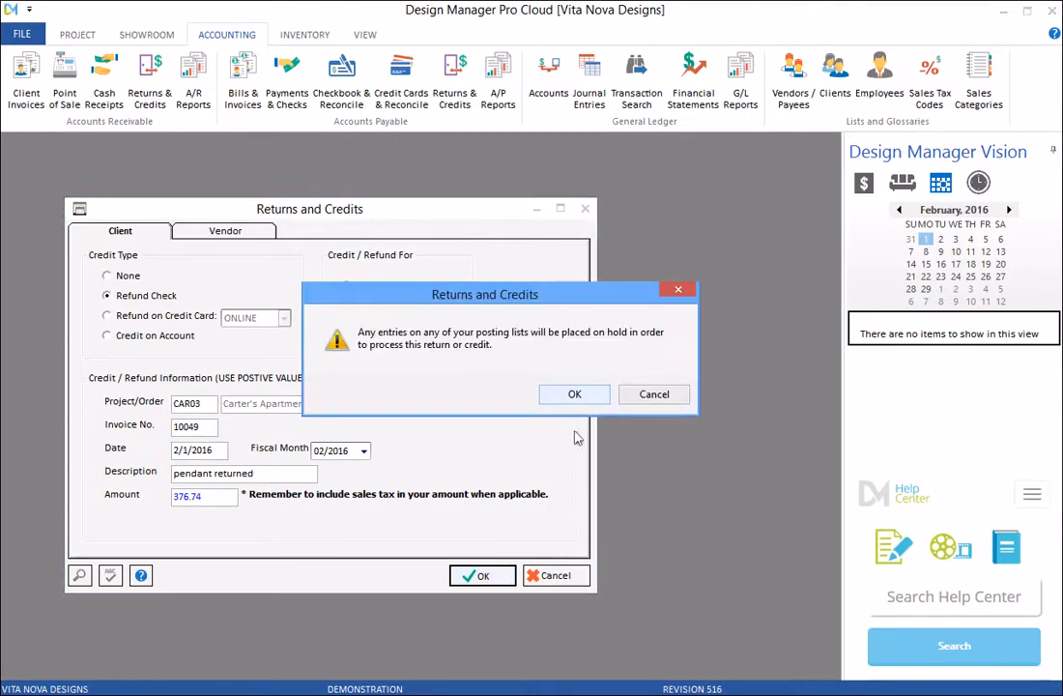
# Accept the posting-hold and processing prompts, then tag pendant item 0006 on the invoice.
pyautogui.click(598, 398)
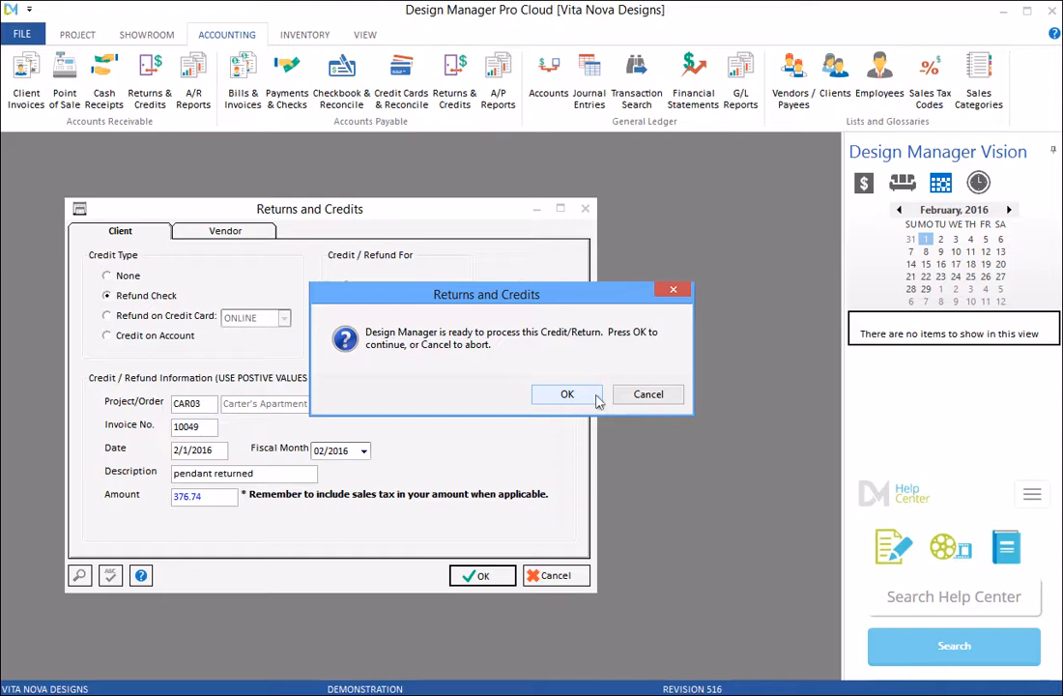
pyautogui.click(597, 398)
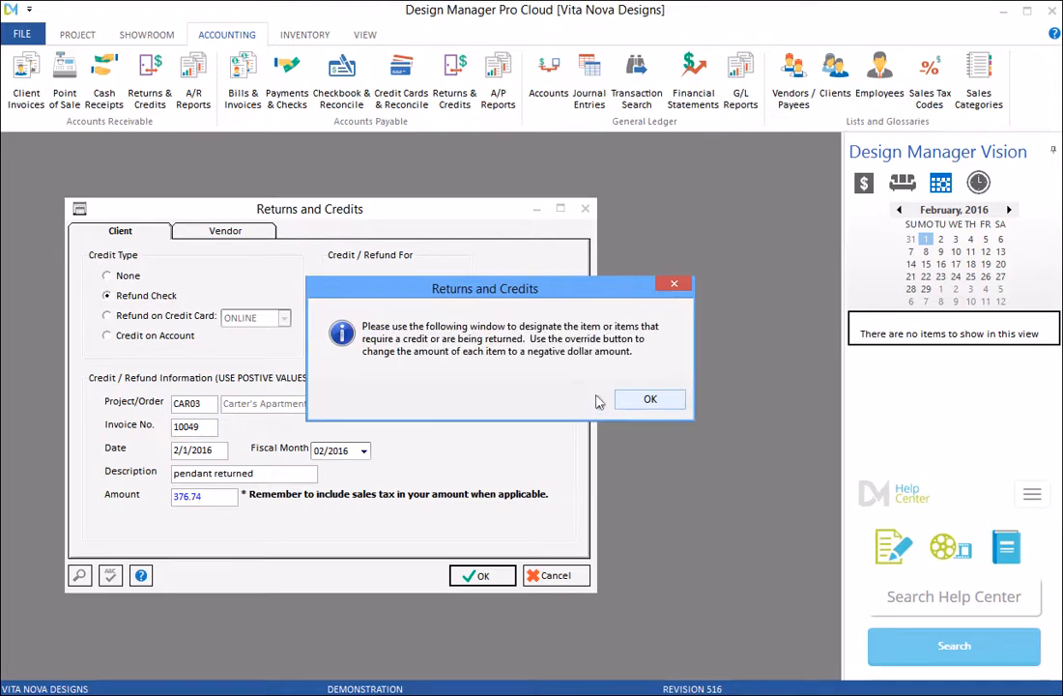
pyautogui.click(674, 401)
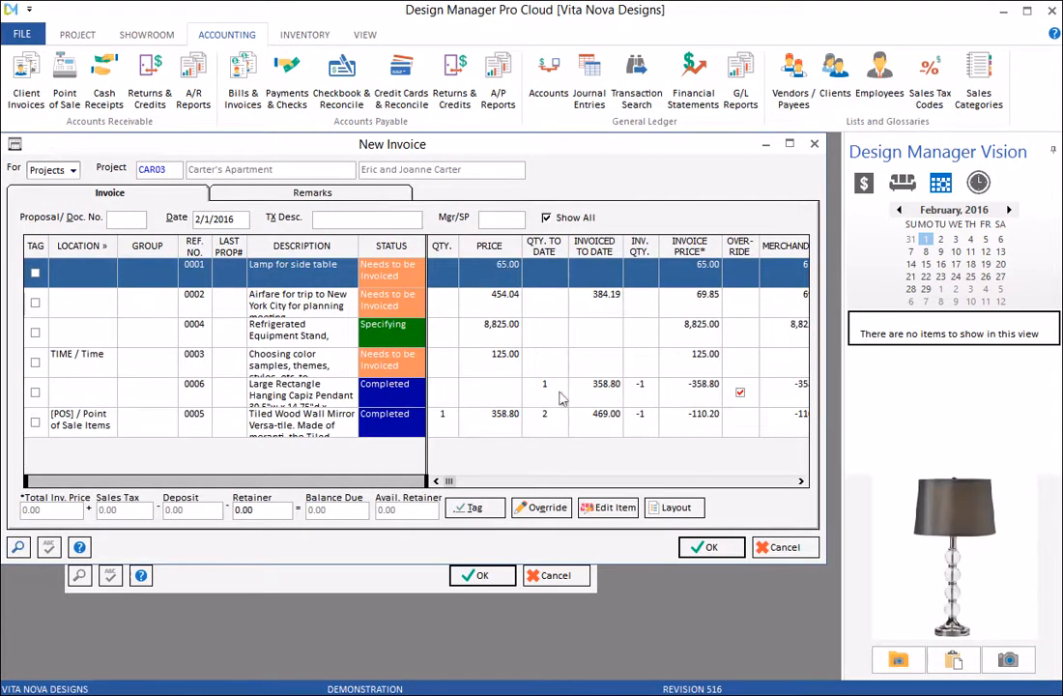
pyautogui.click(494, 395)
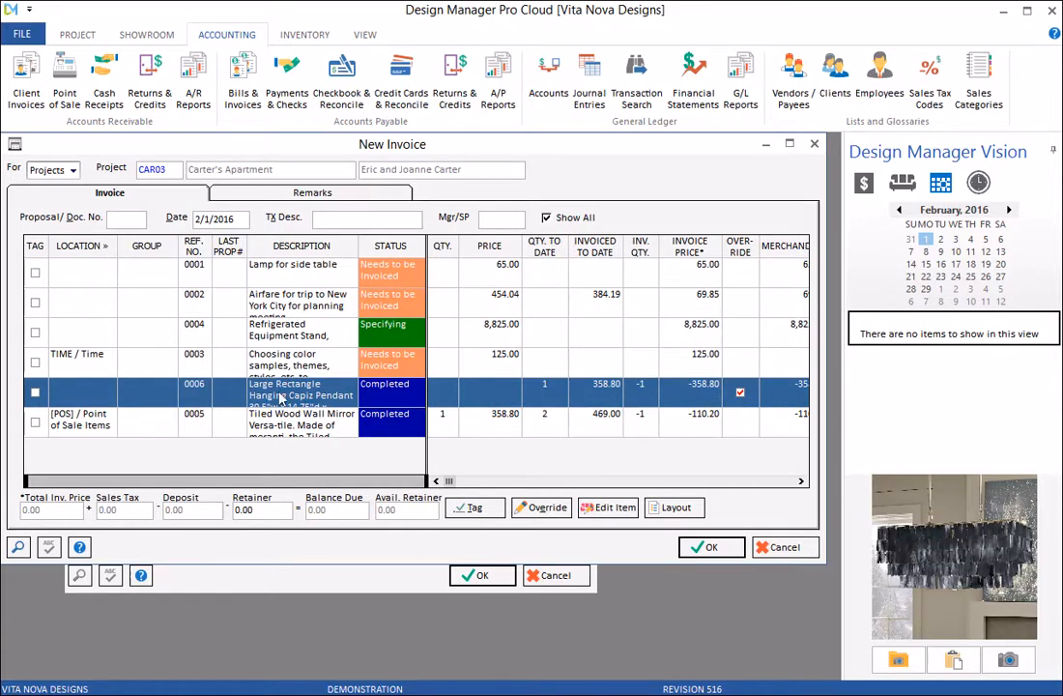
pyautogui.click(36, 394)
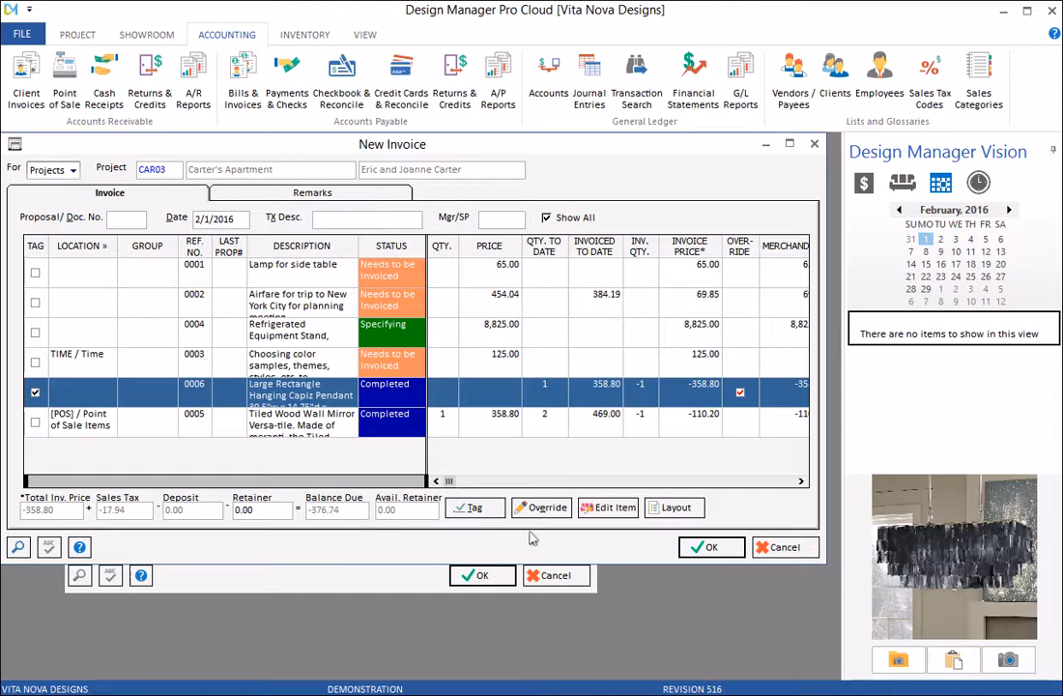
# Preview the Modern-style -$376.74 credit invoice, then accept it as invoice 10051.
pyautogui.click(740, 550)
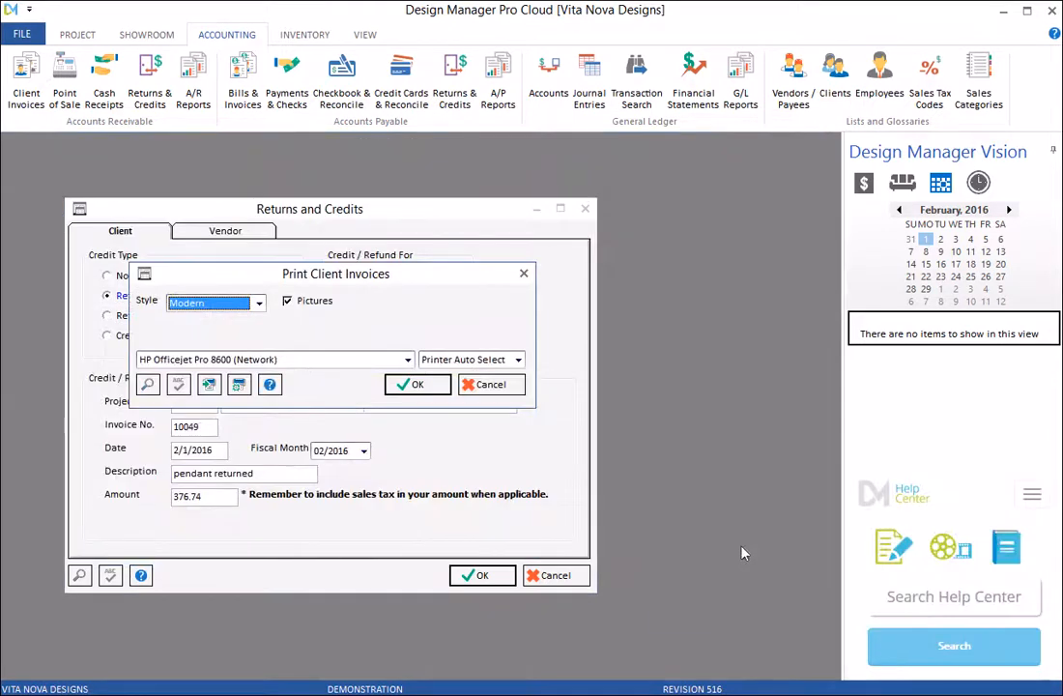
pyautogui.click(441, 387)
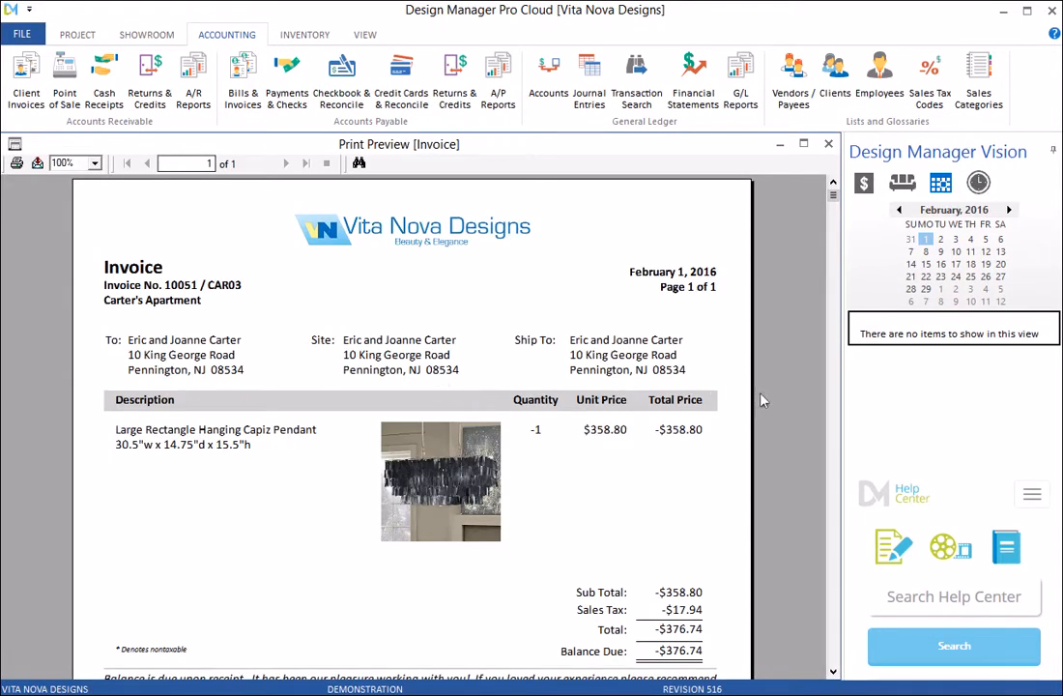
pyautogui.scroll(-3, 788, 416)
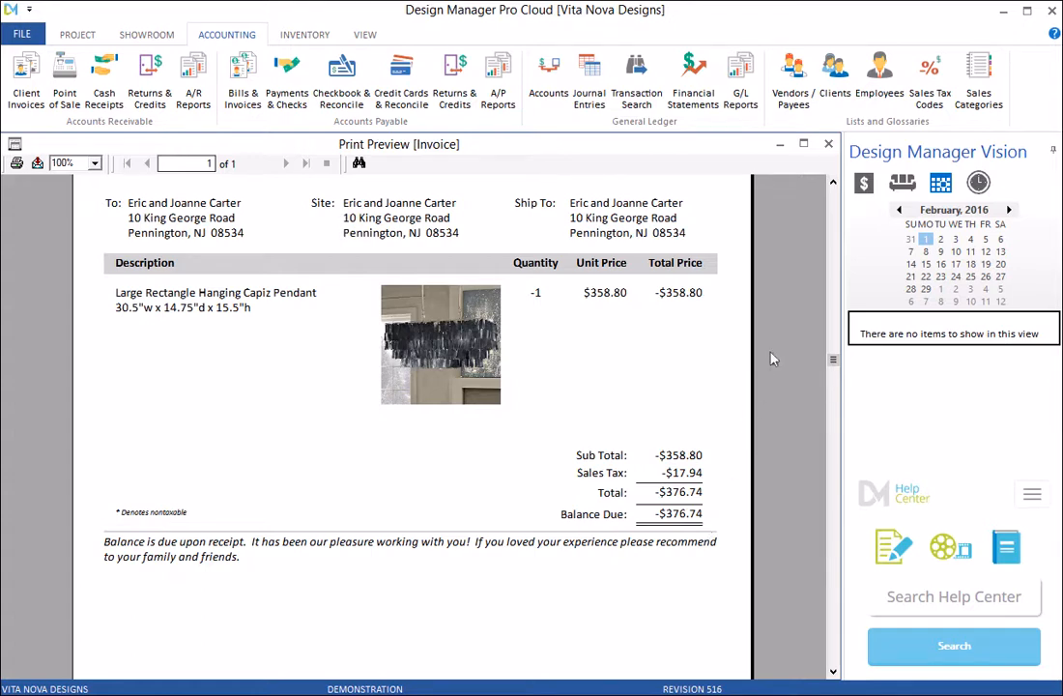
pyautogui.click(830, 144)
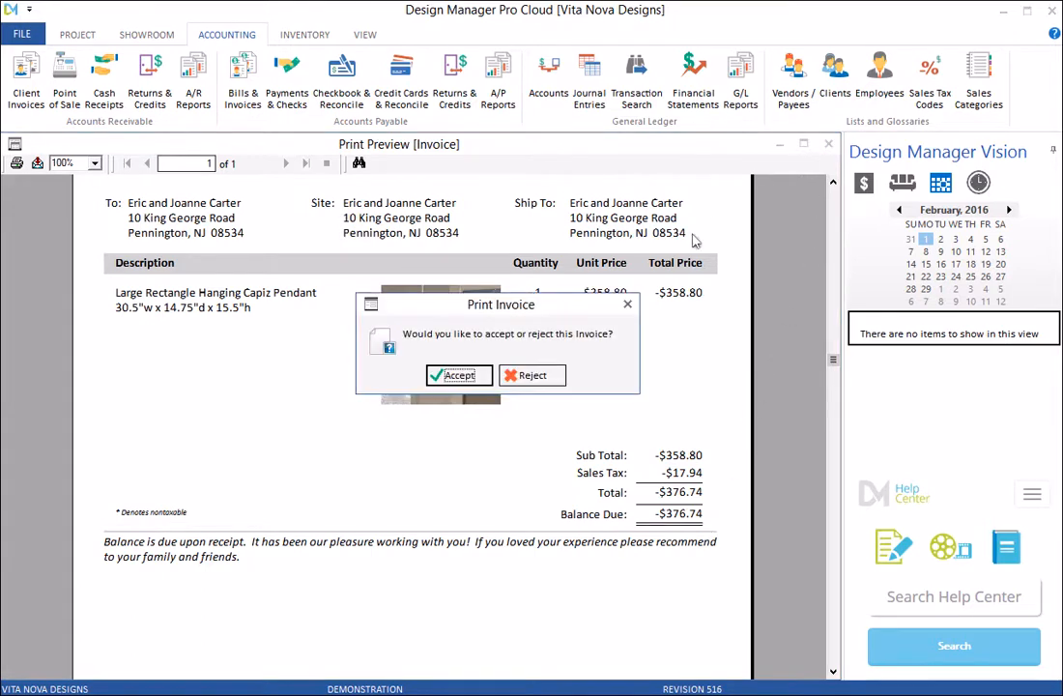
pyautogui.click(486, 378)
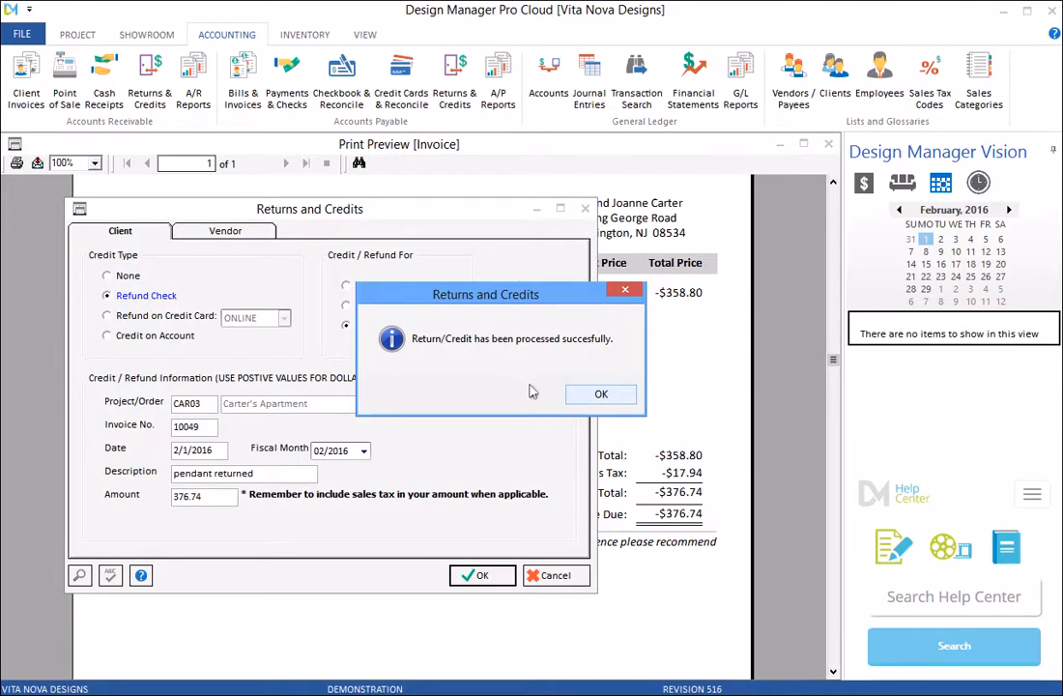
pyautogui.click(600, 395)
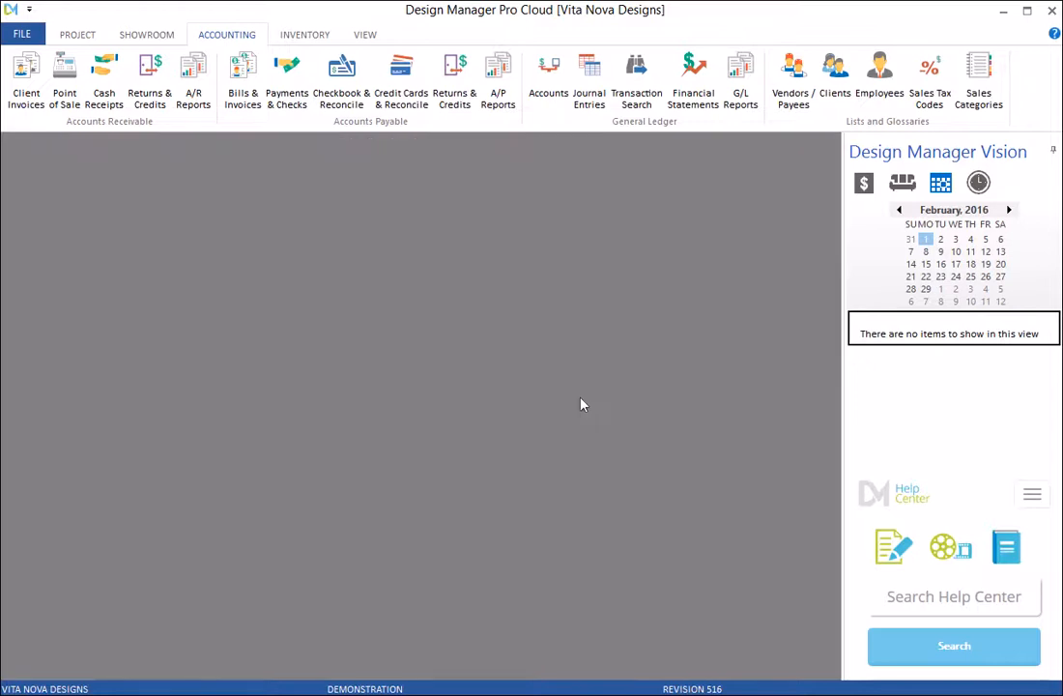